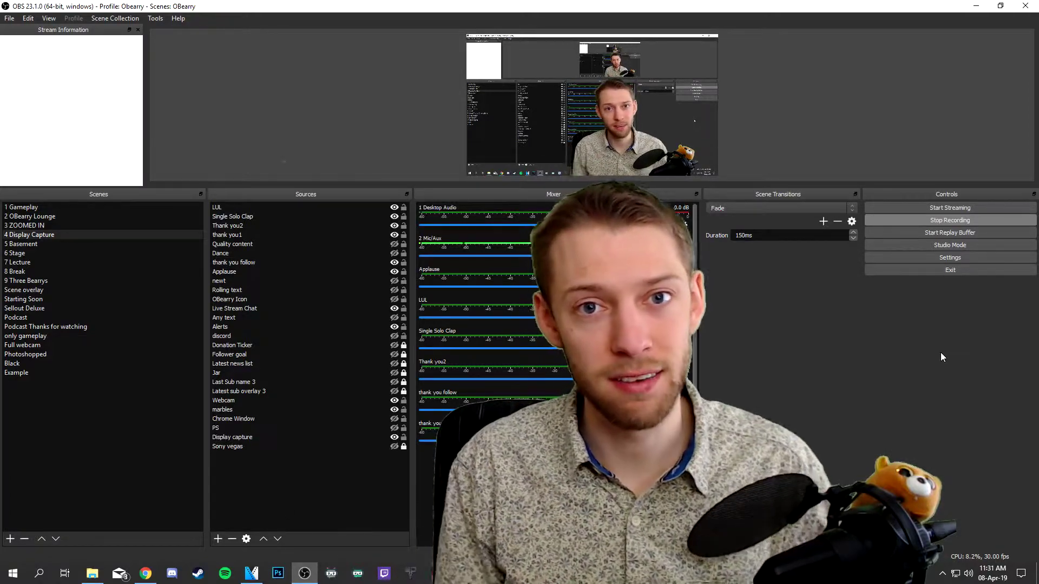
# Step: Select the OBeary Lounge scene in the Scenes dock to show its sources
pyautogui.click(17, 373)
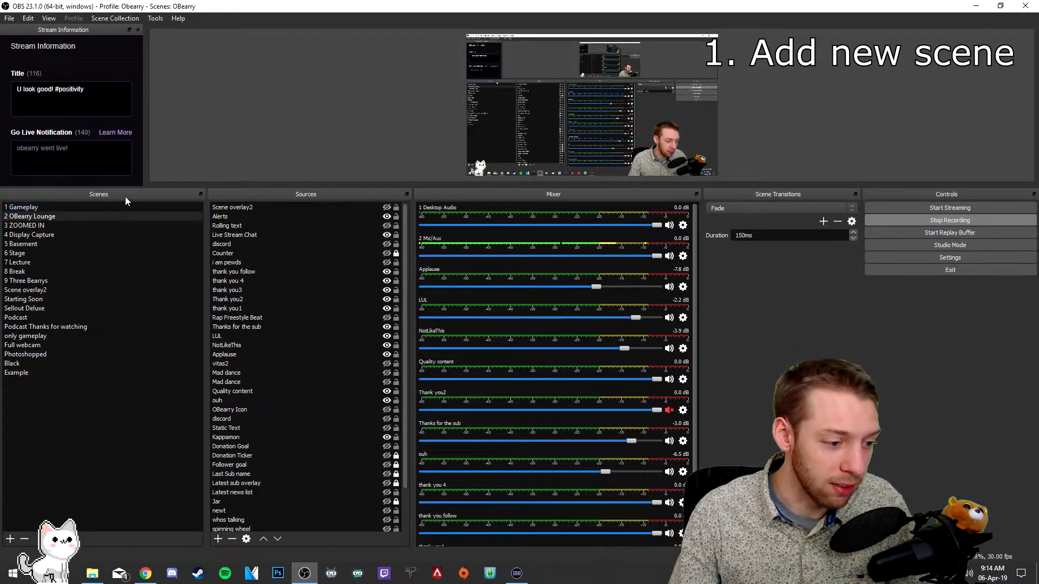
# Step: Create a new scene named 'Scene overlay'
pyautogui.click(10, 539)
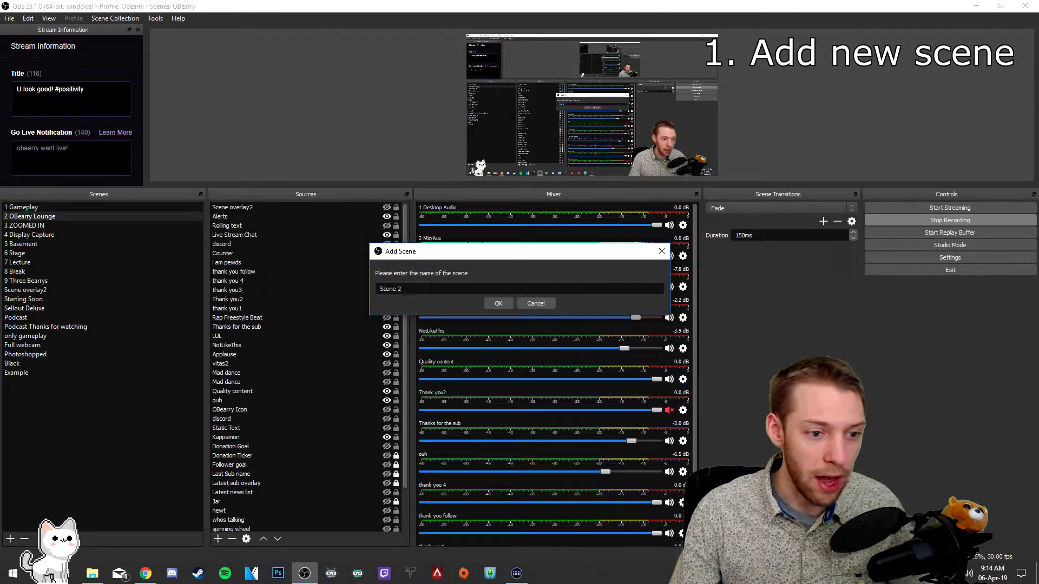
pyautogui.press('BackSpace')
pyautogui.write('Scene overl')
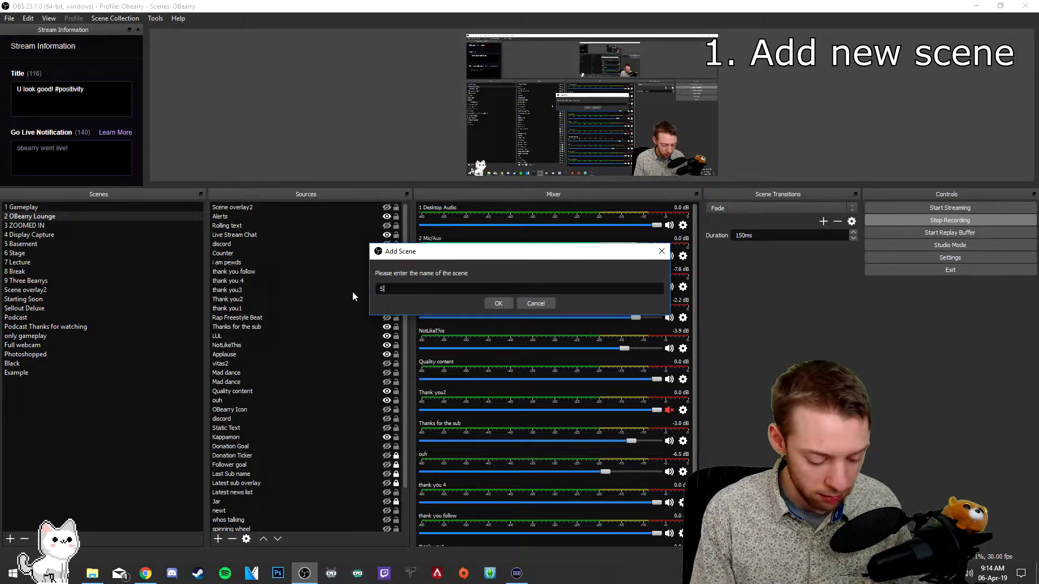
pyautogui.write('ay')
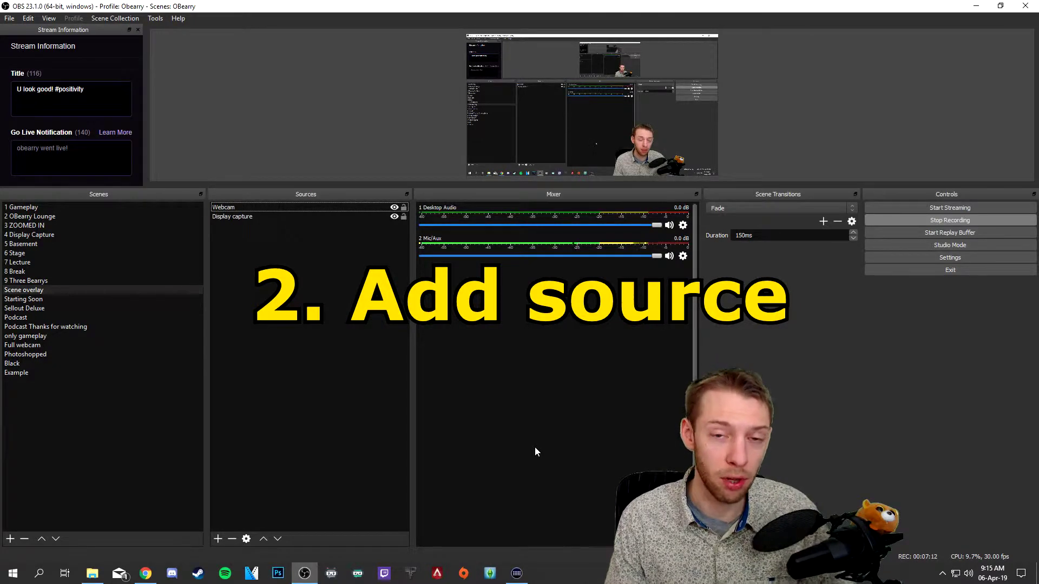
# Step: Add the existing LUL media source to Scene overlay, hidden by default, and select it
pyautogui.click(218, 539)
pyautogui.click(281, 448)
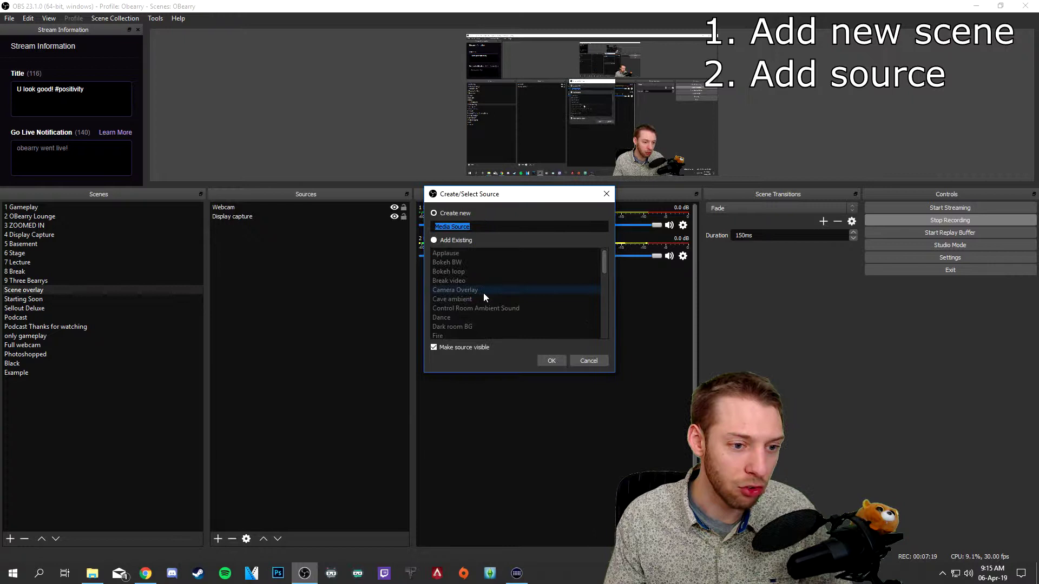
pyautogui.click(457, 240)
pyautogui.scroll(-2, 497, 300)
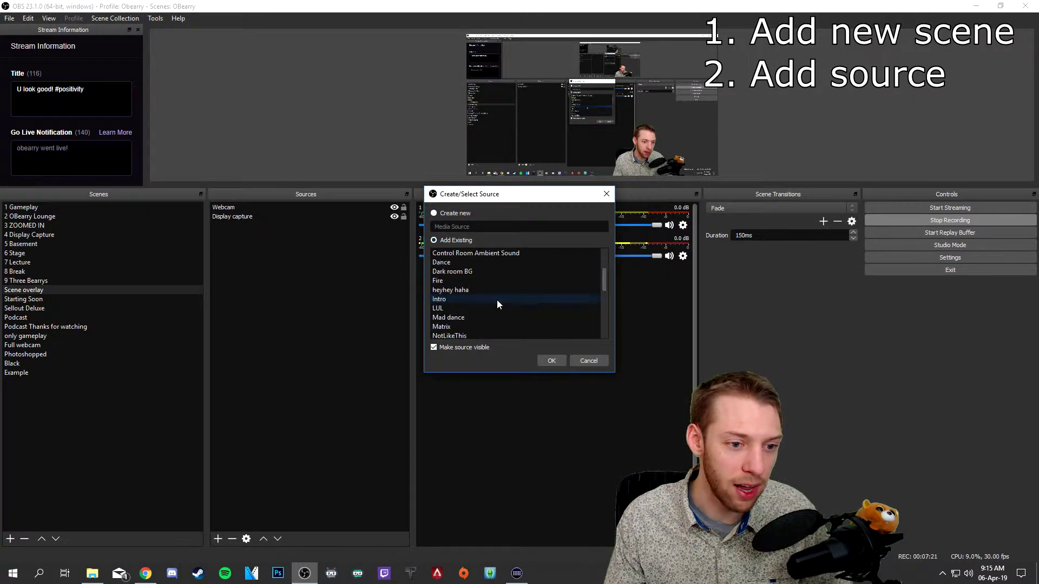
pyautogui.click(469, 309)
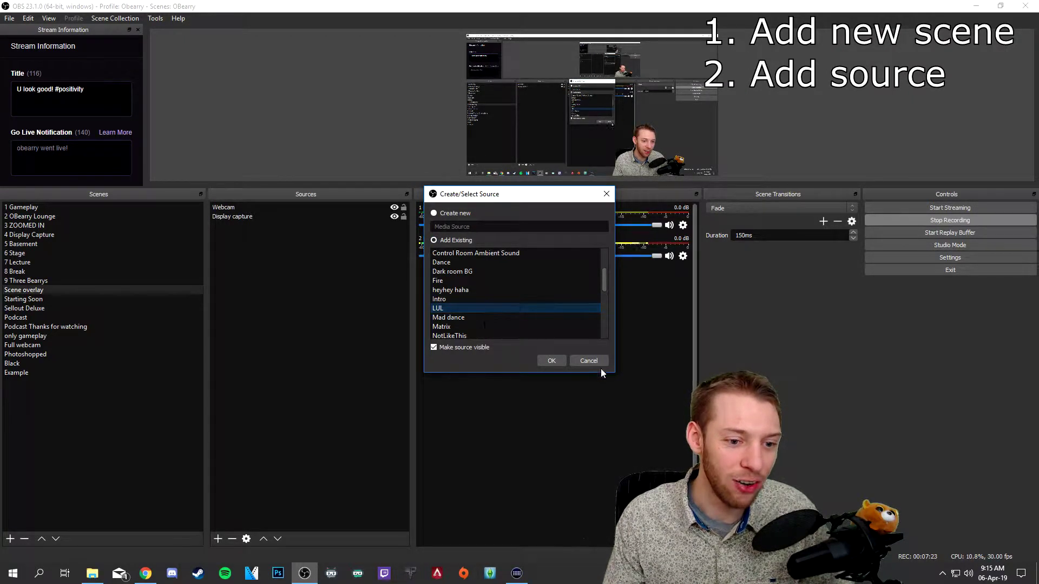
pyautogui.click(551, 360)
pyautogui.click(322, 206)
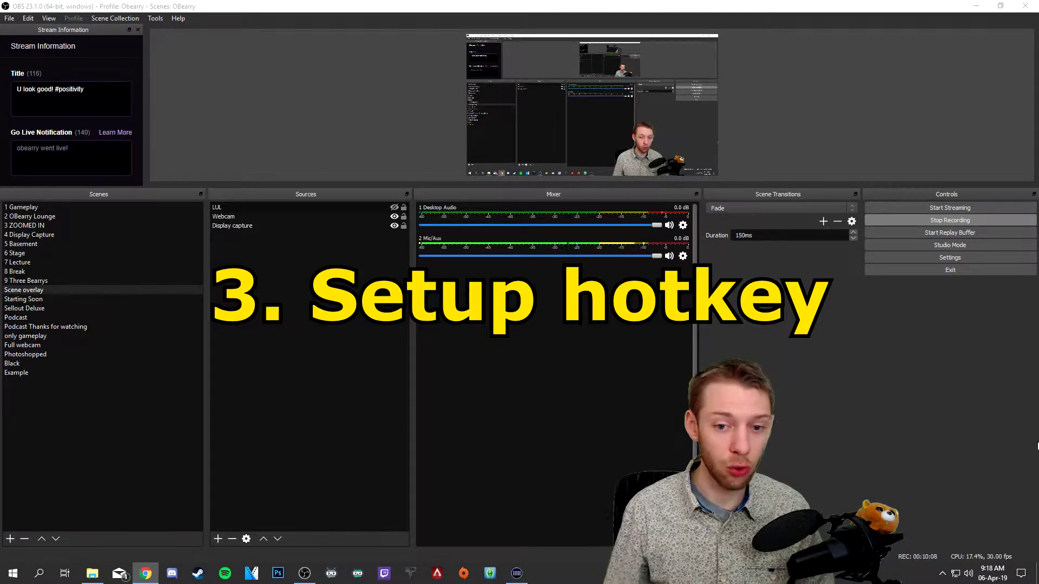
# Step: Assign Alt+Num9 as the LUL source's Restart Media hotkey in Settings and apply it
pyautogui.click(950, 262)
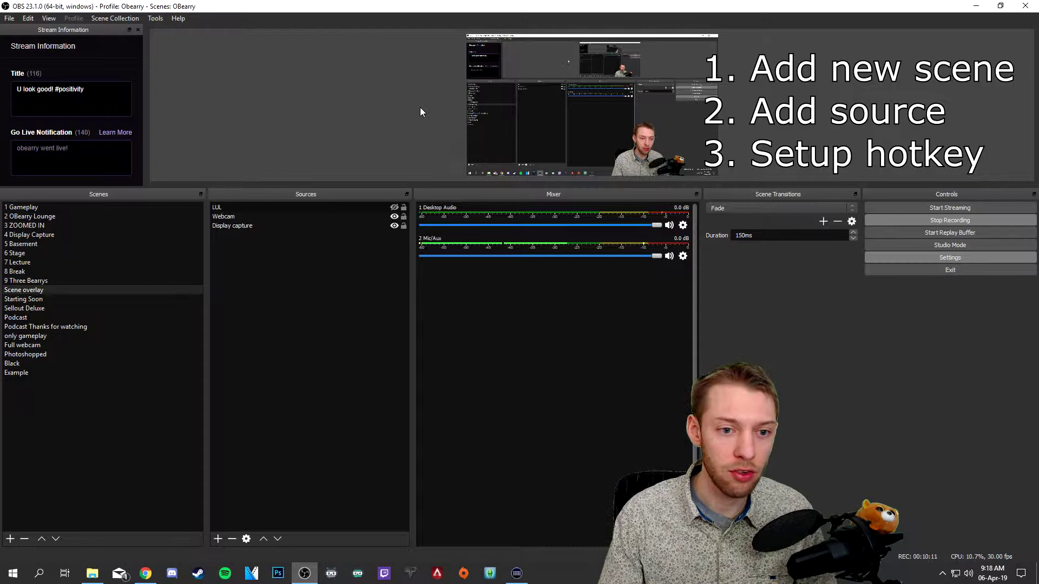
pyautogui.moveTo(404, 79); pyautogui.dragTo(170, 58)
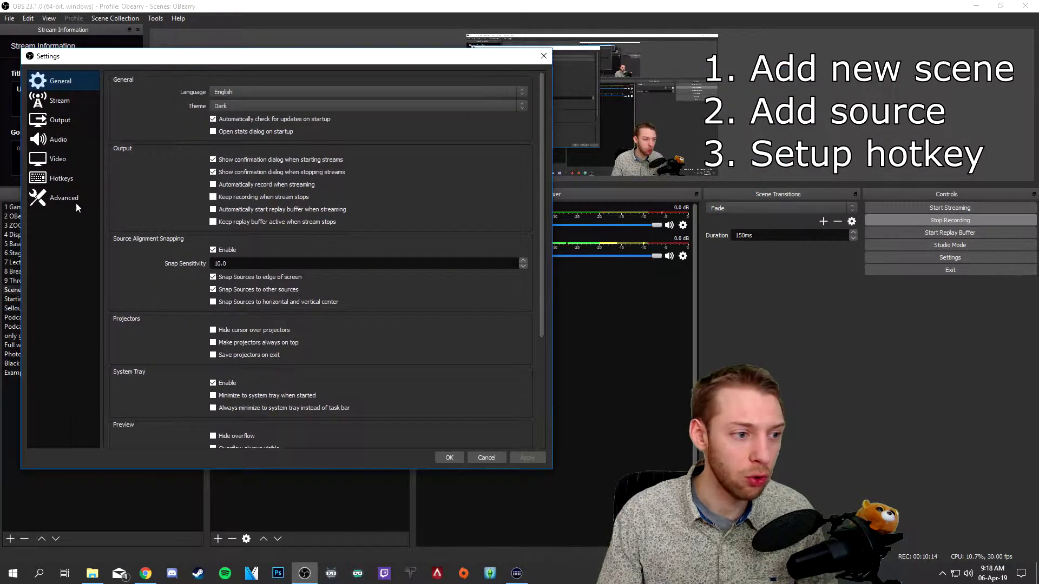
pyautogui.click(60, 179)
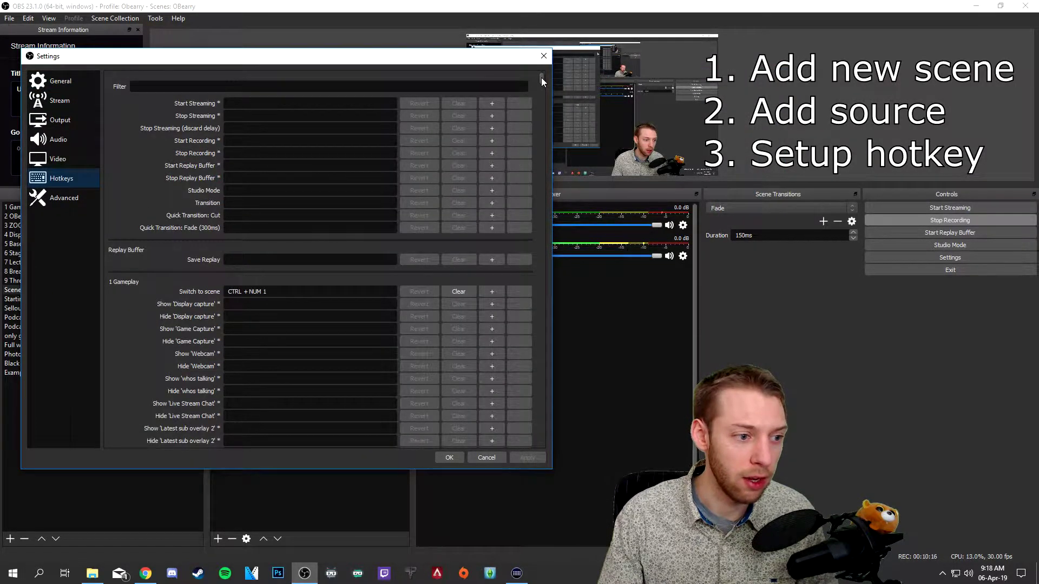
pyautogui.moveTo(541, 77); pyautogui.dragTo(555, 274)
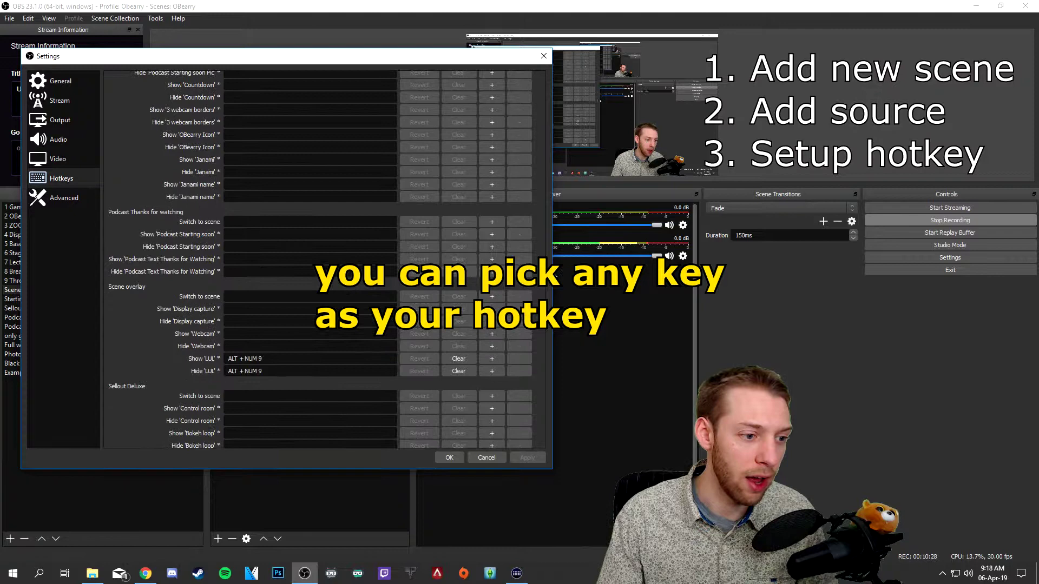
pyautogui.scroll(-1, 150, 257)
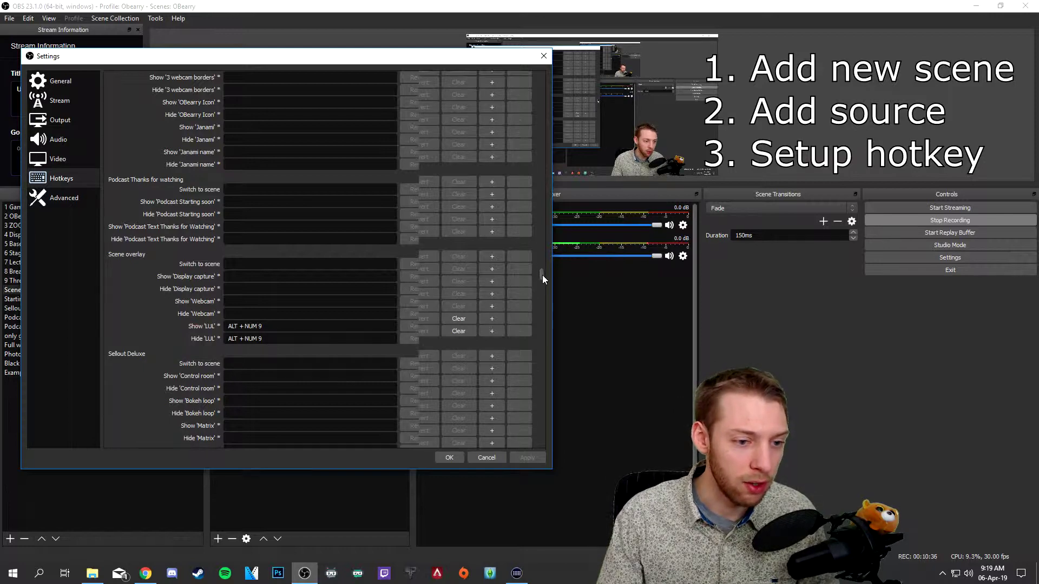
pyautogui.moveTo(541, 274); pyautogui.dragTo(533, 392)
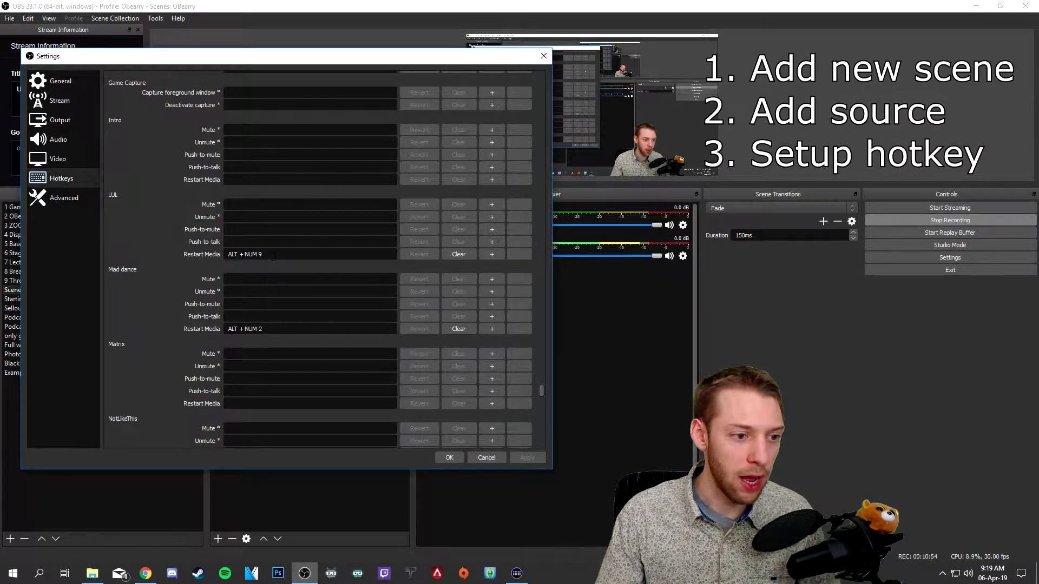
pyautogui.click(458, 254)
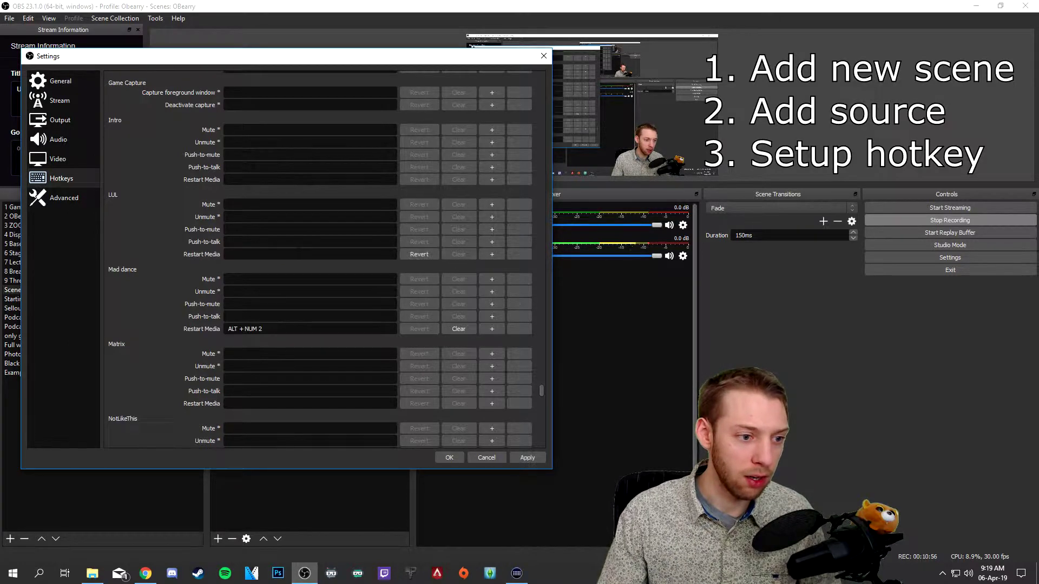
pyautogui.press('alt+KP_9')
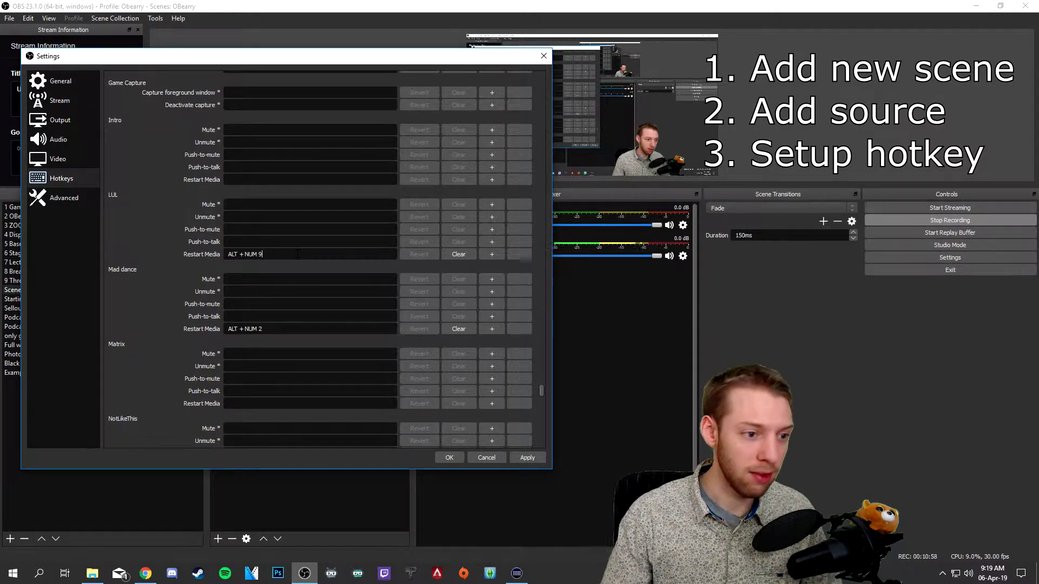
pyautogui.click(527, 458)
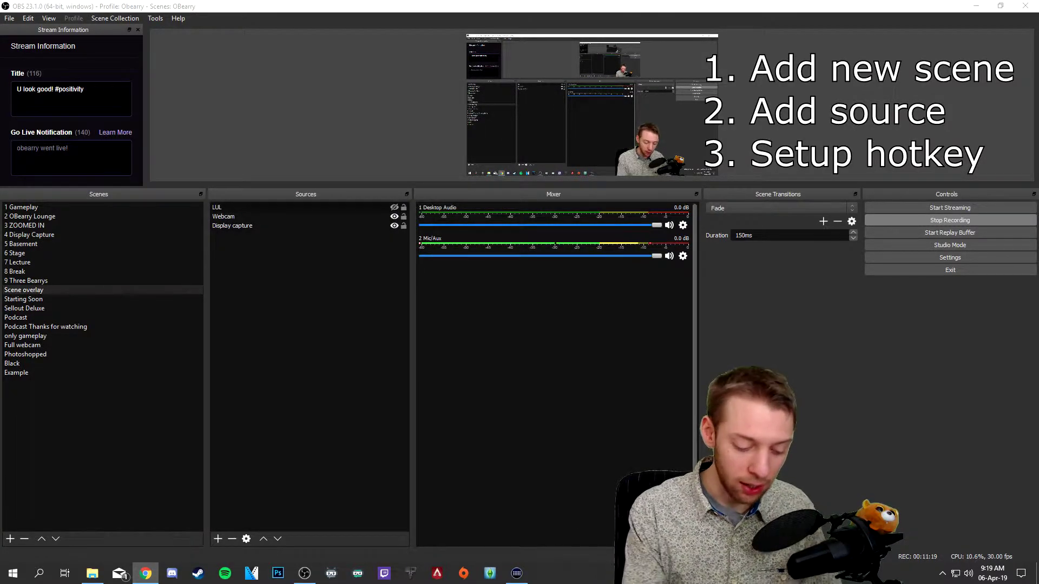
# Step: Use Alt+Num9 to show and play the LUL effect, then hide it again
pyautogui.press('alt+KP_9')
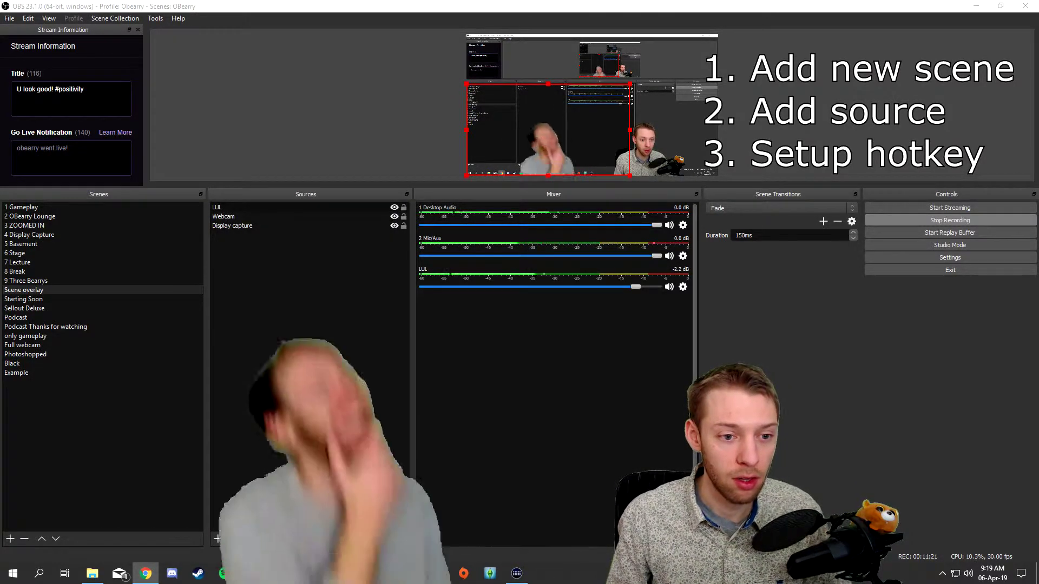
pyautogui.press('alt+KP_9')
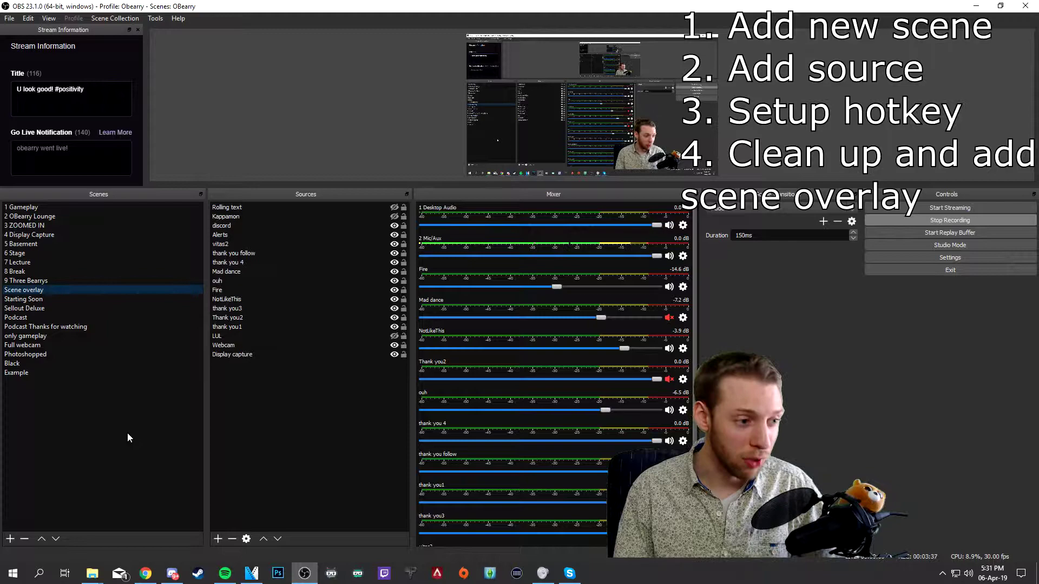
# Step: Switch to the '2 OBearry Lounge' scene to list its four sources
pyautogui.click(51, 216)
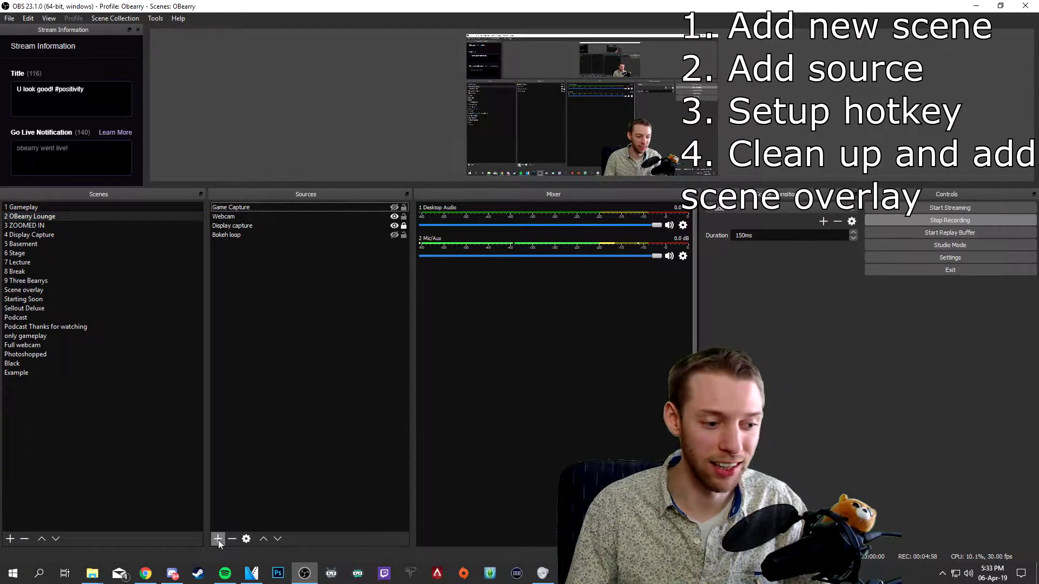
# Step: Add the existing 'Scene overlay' scene as a visible source in 2 OBearry Lounge
pyautogui.click(218, 539)
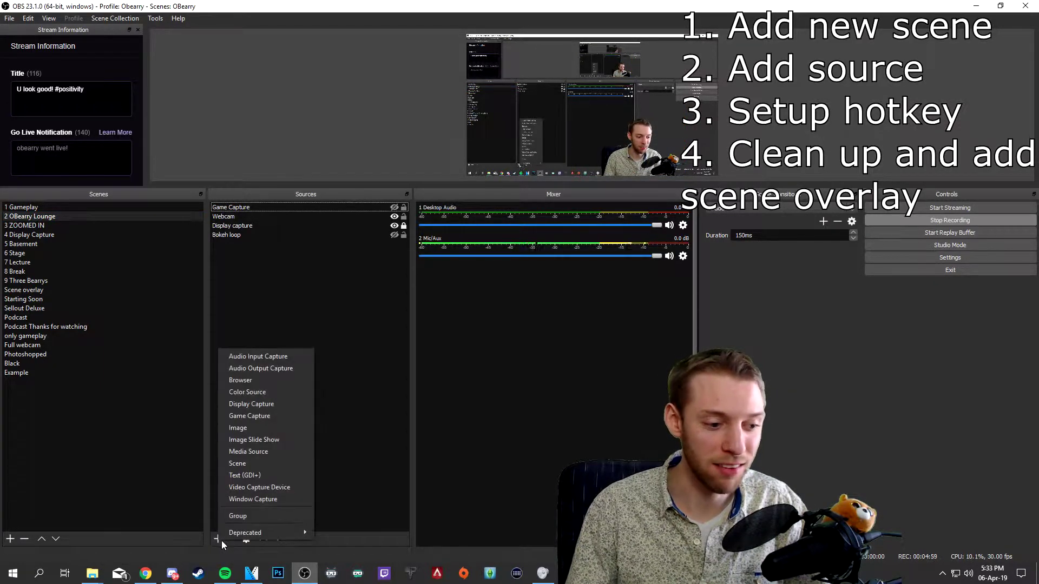
pyautogui.click(239, 466)
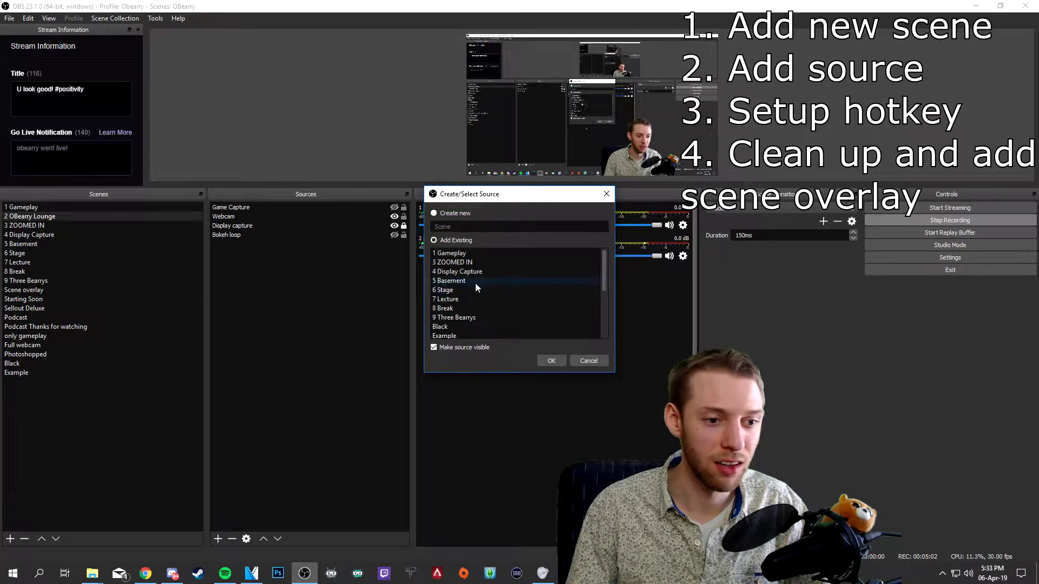
pyautogui.scroll(-3, 490, 304)
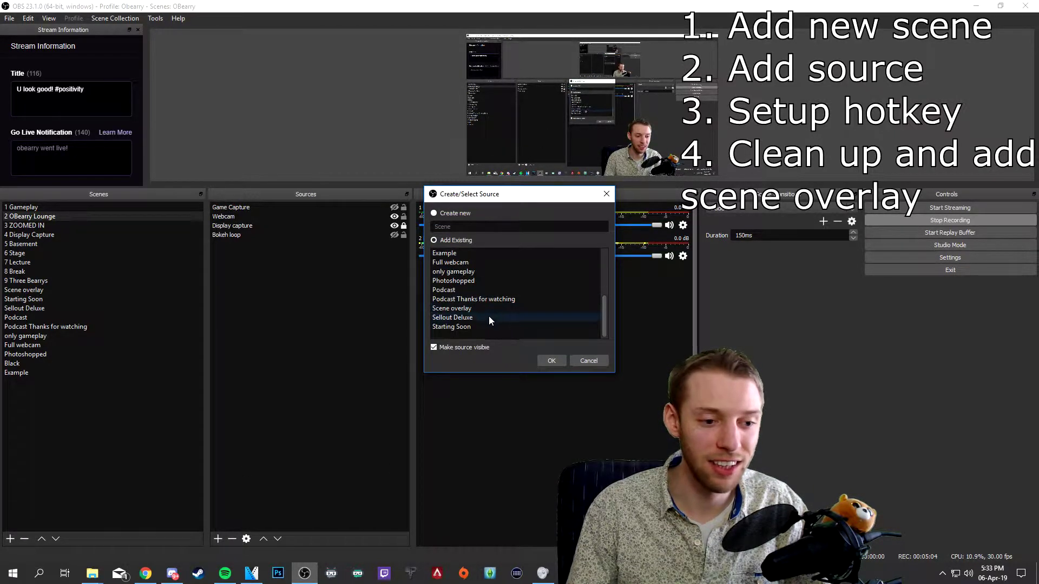
pyautogui.click(469, 310)
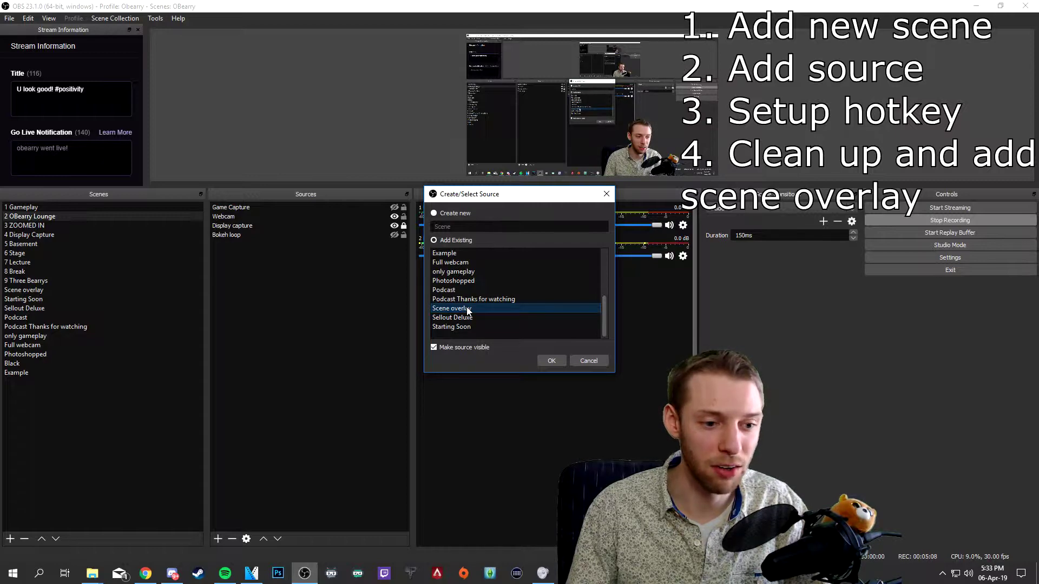
pyautogui.click(551, 361)
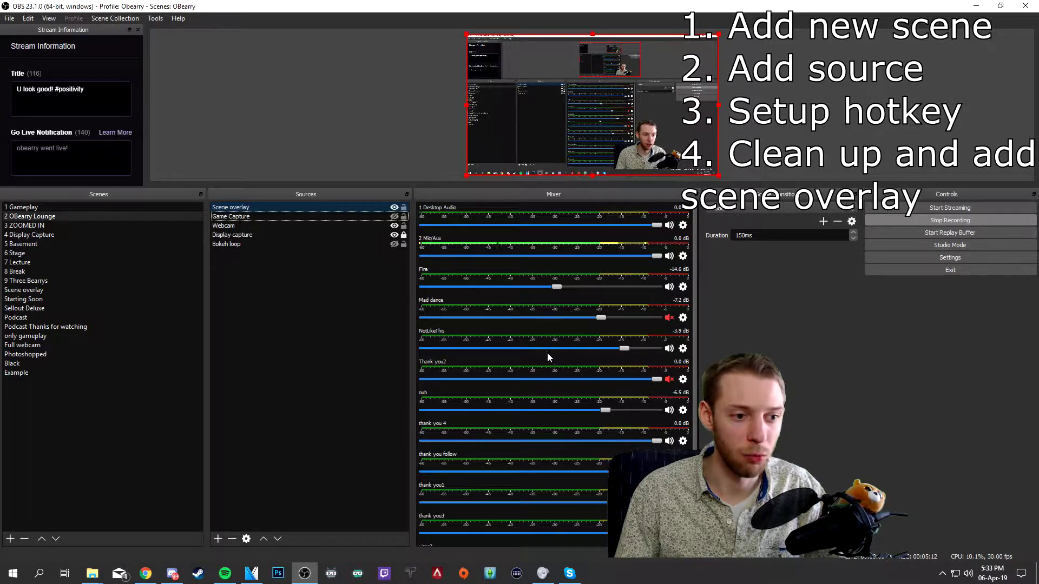
pyautogui.hotkey('alt', 'Tab')
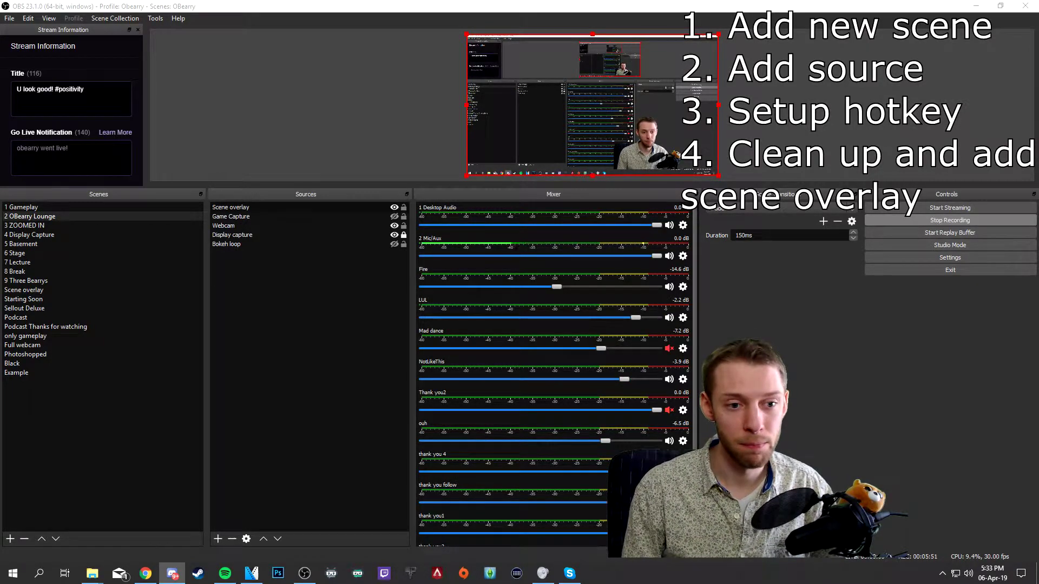
pyautogui.press('F1')
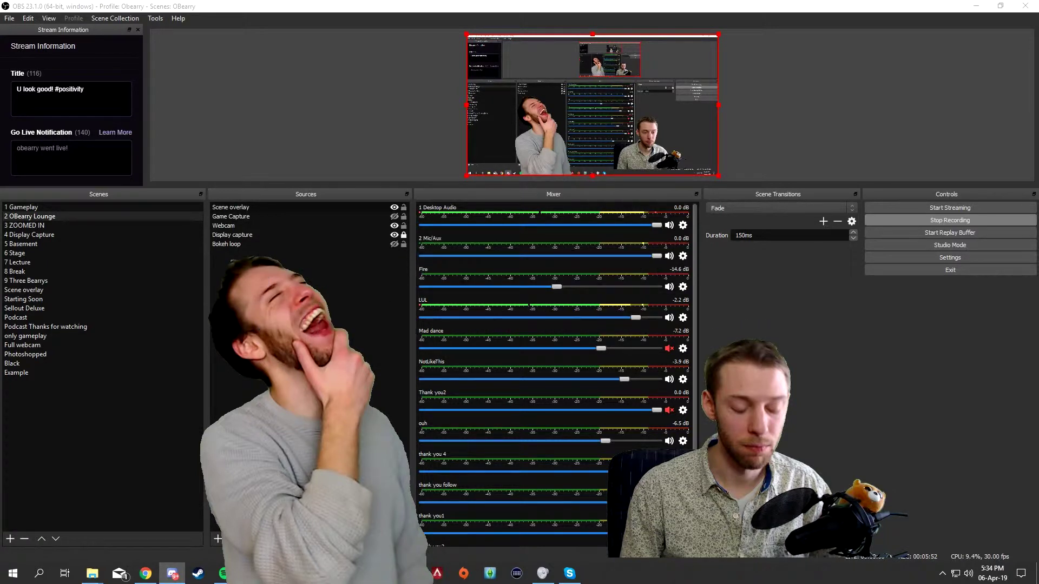
pyautogui.hotkey('ctrl', 'shift', 'l')
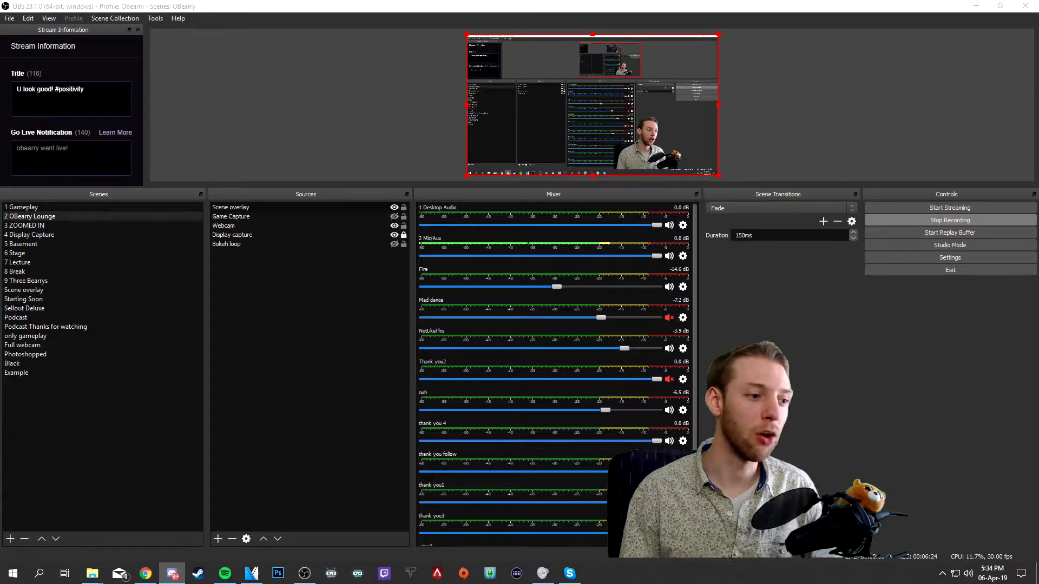
pyautogui.click(28, 291)
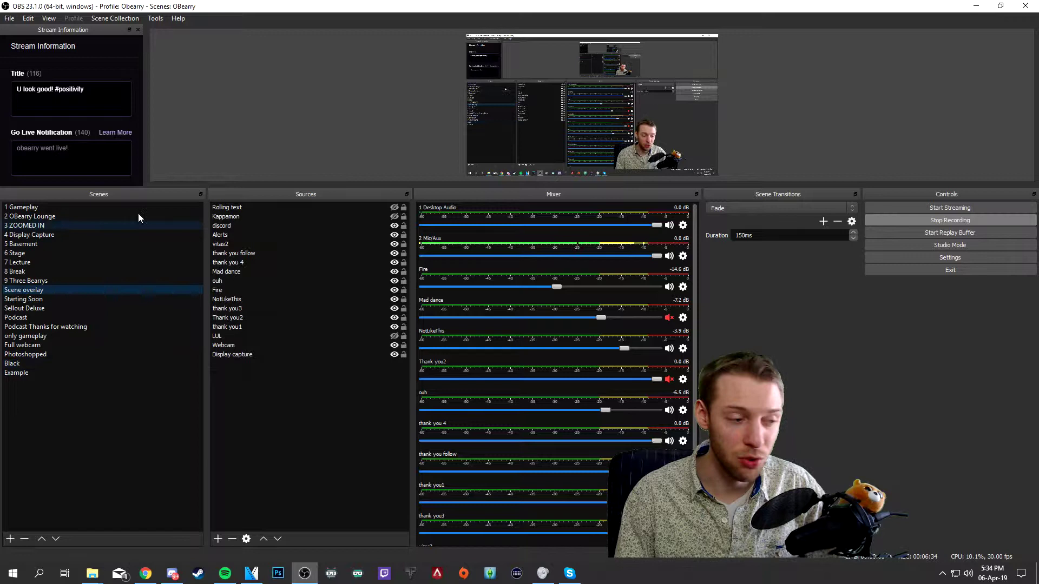
pyautogui.click(67, 217)
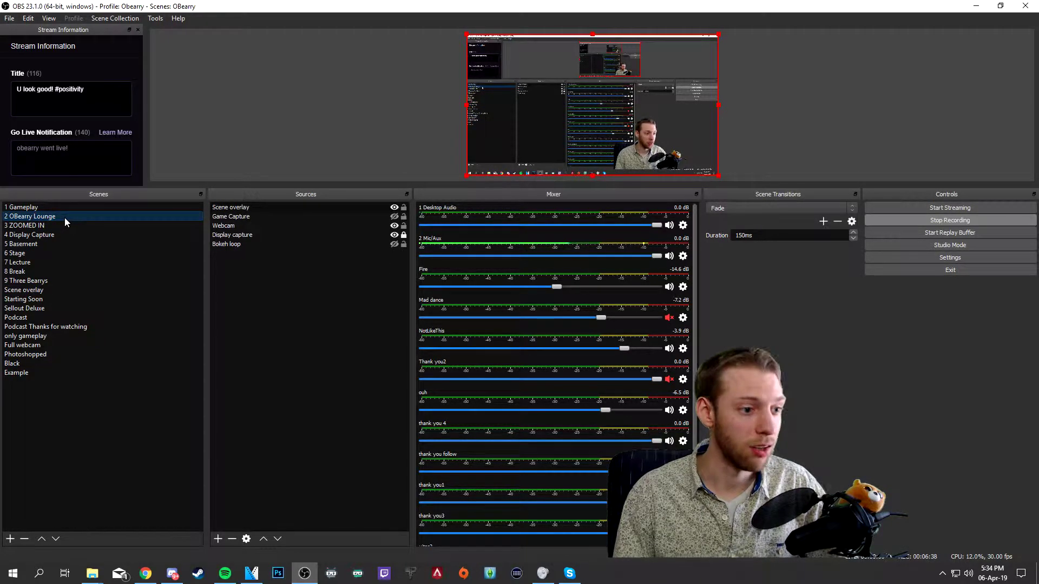
pyautogui.click(251, 207)
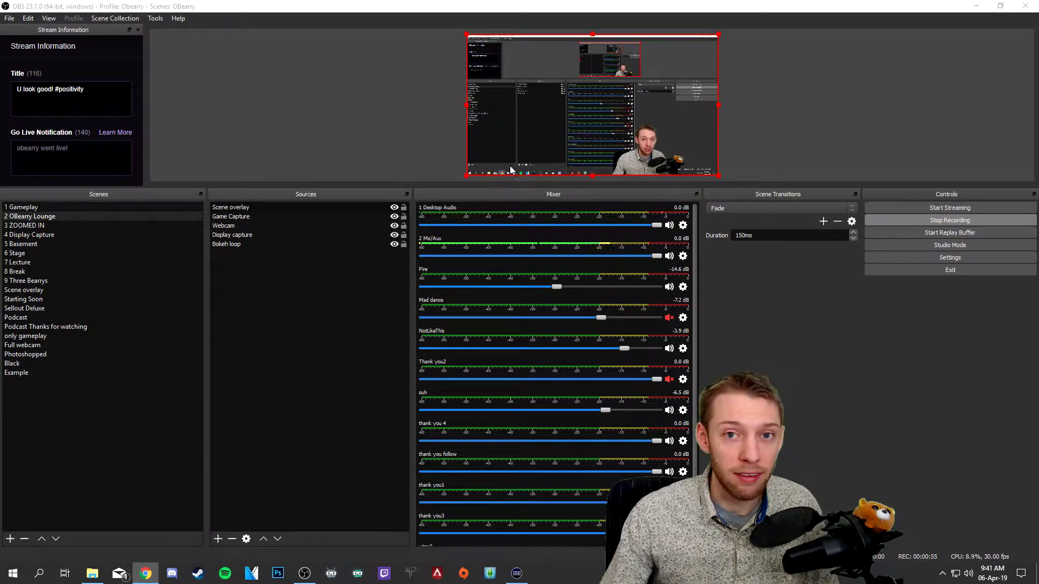
# Step: Turn off 'Restart playback when source becomes active' in the LUL source's properties
pyautogui.click(35, 291)
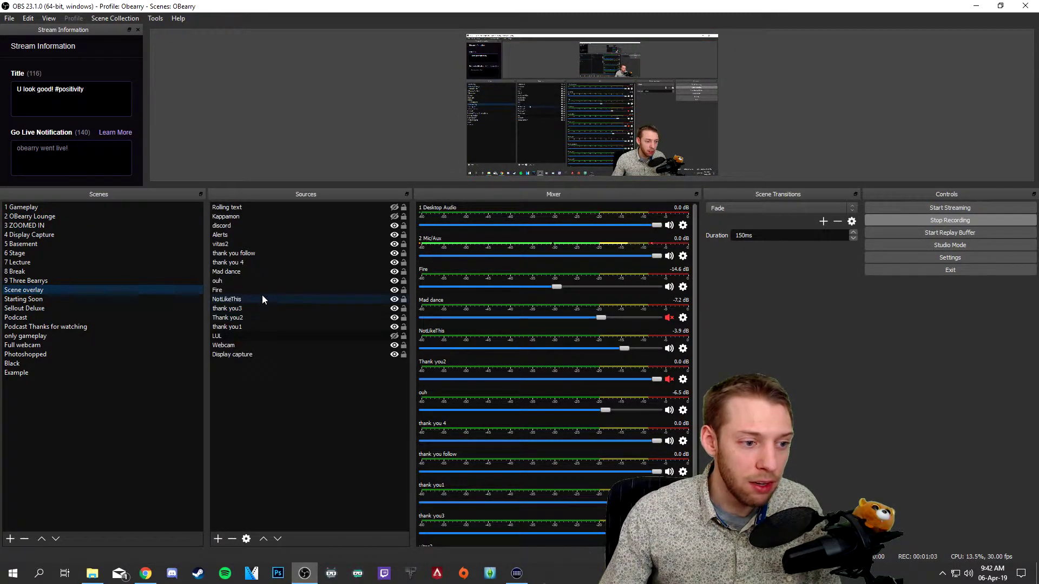
pyautogui.click(239, 336)
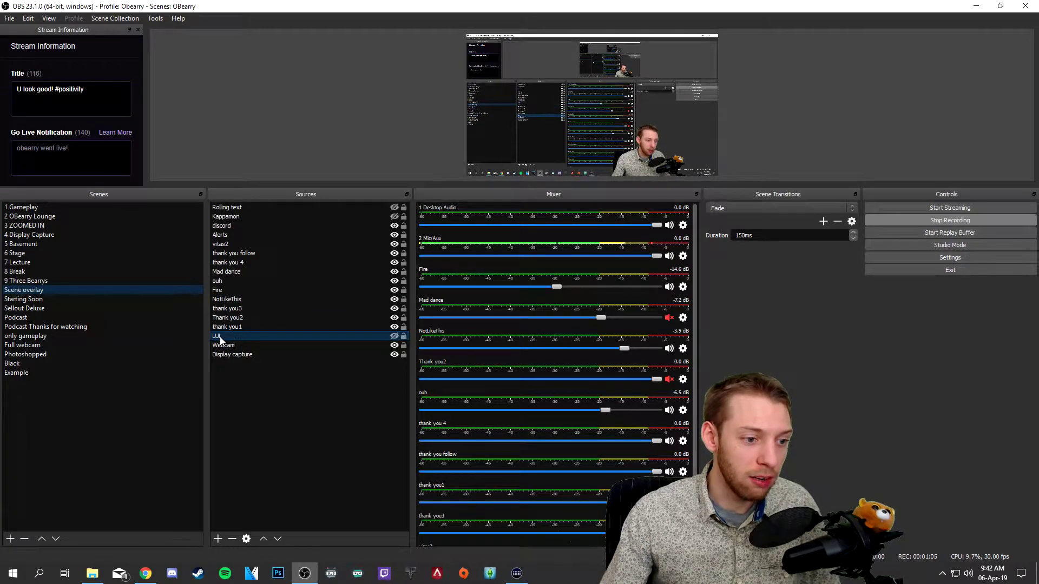
pyautogui.rightClick(237, 337)
pyautogui.click(271, 329)
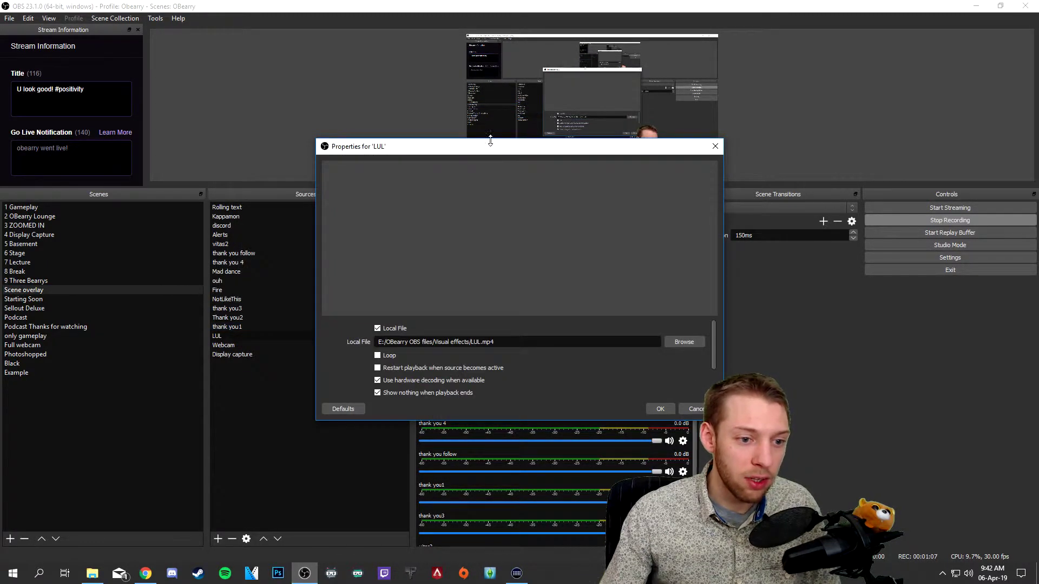
pyautogui.moveTo(490, 147); pyautogui.dragTo(232, 88)
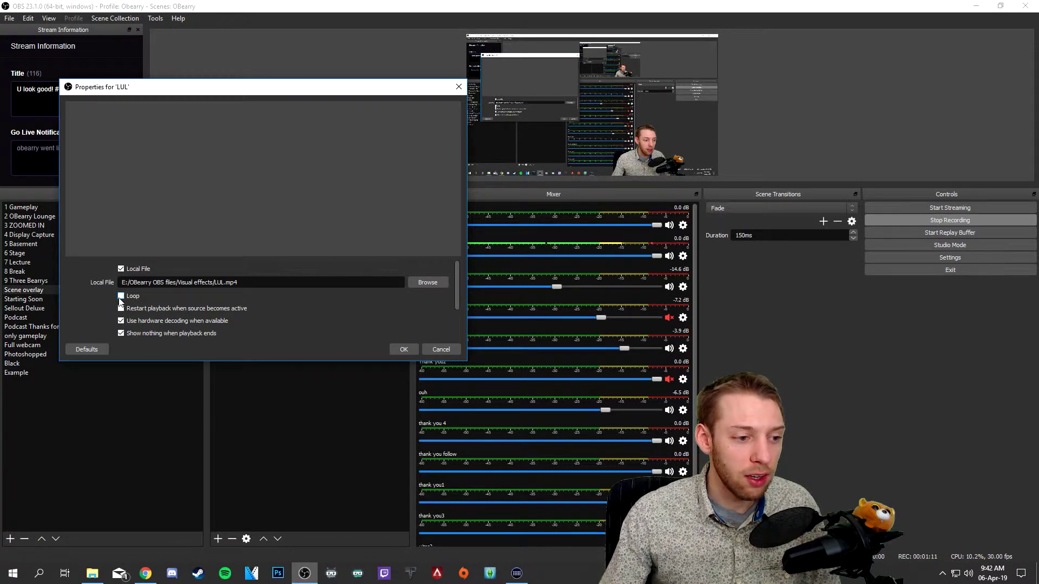
pyautogui.click(121, 308)
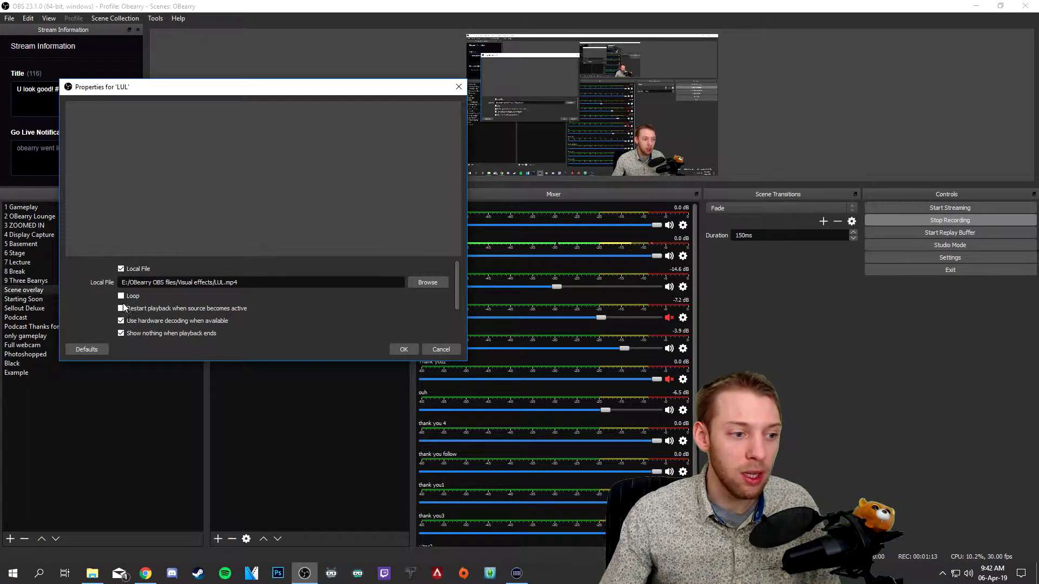